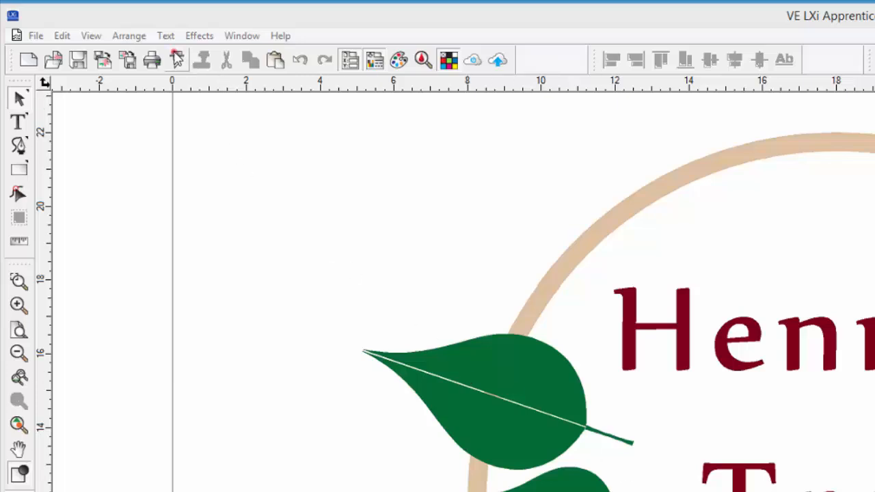
# - Open Cut/Plot for the sign design, poll the cutter for the loaded material size, and enable Fit to media
pyautogui.click(176, 60)
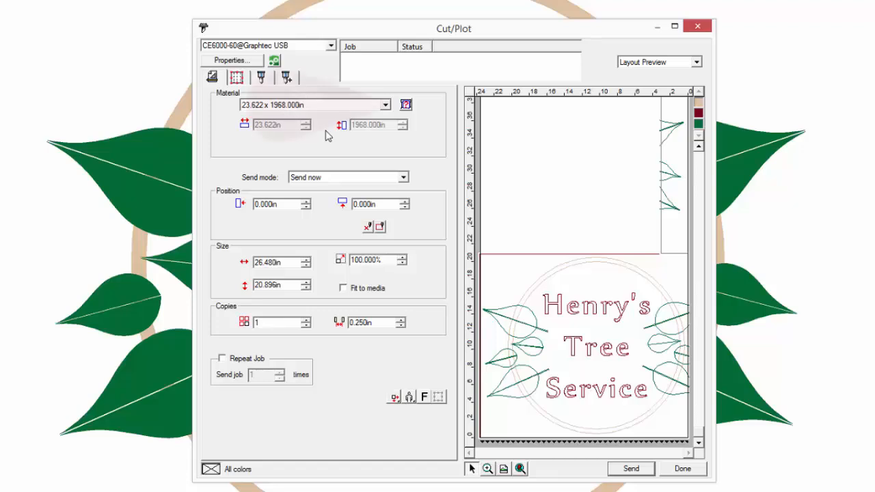
pyautogui.click(406, 104)
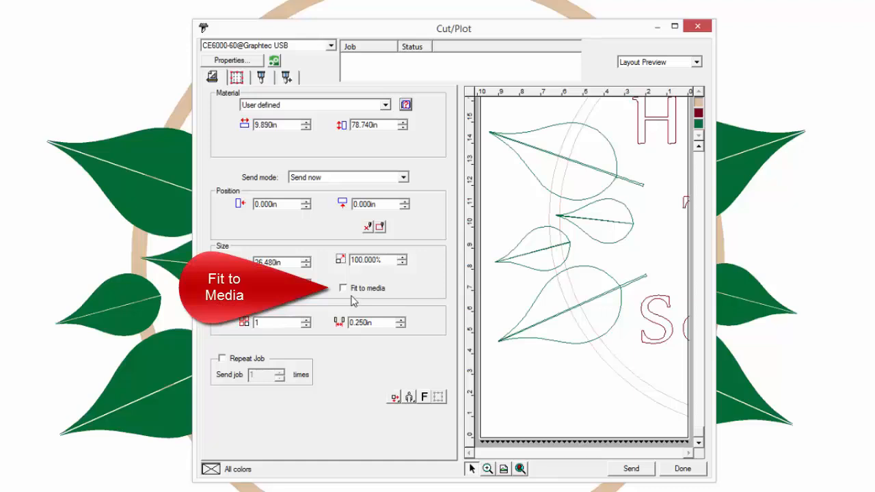
pyautogui.click(343, 288)
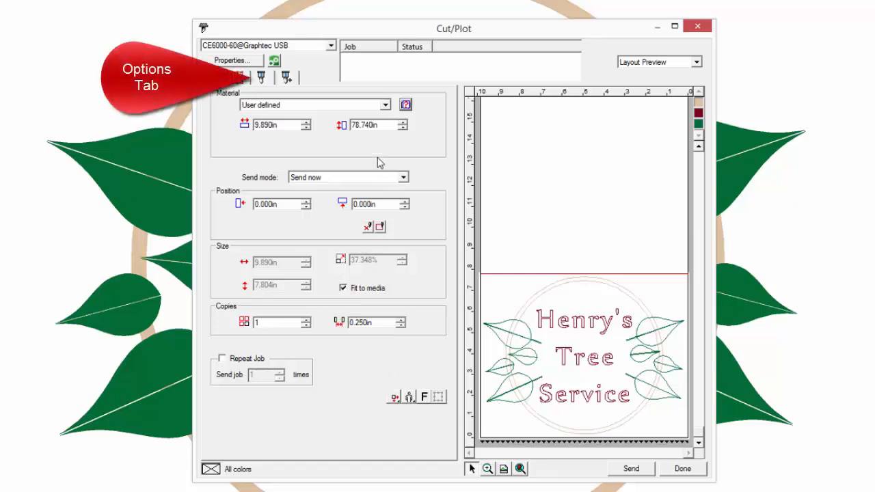
# - Open the cutting options and set Send all colors to Single panel, single job with Pause between colors enabled
pyautogui.click(261, 77)
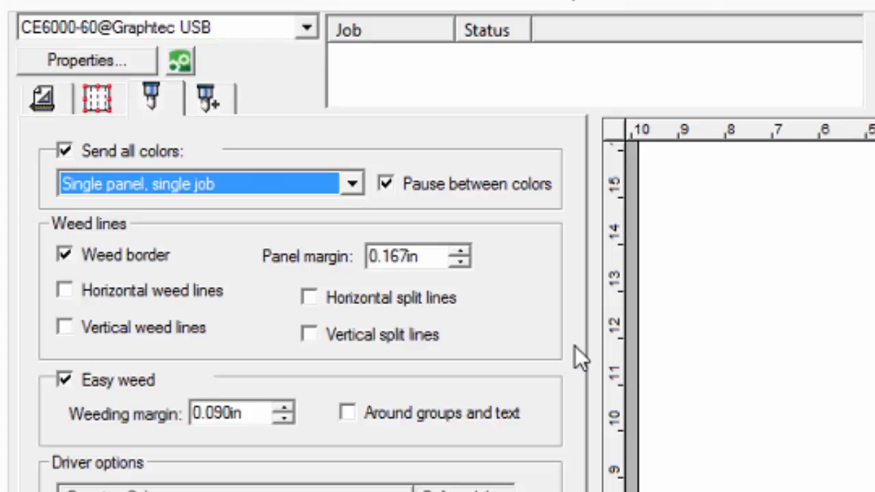
pyautogui.click(351, 184)
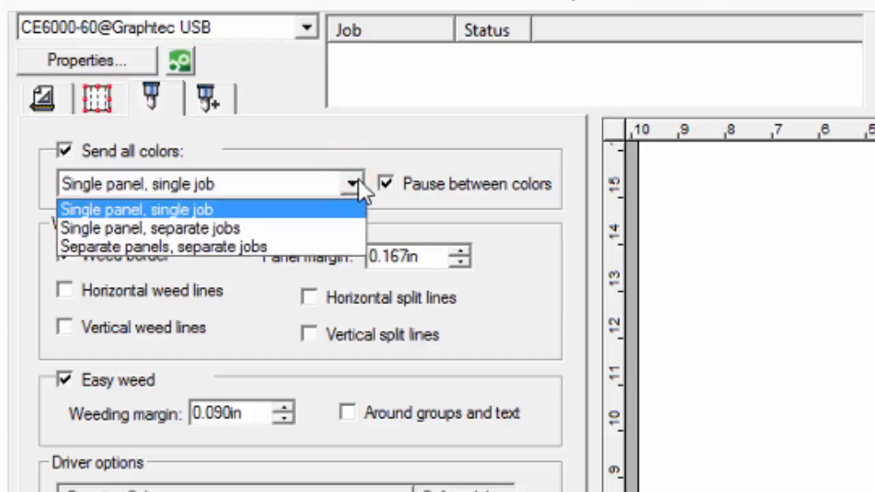
pyautogui.click(231, 209)
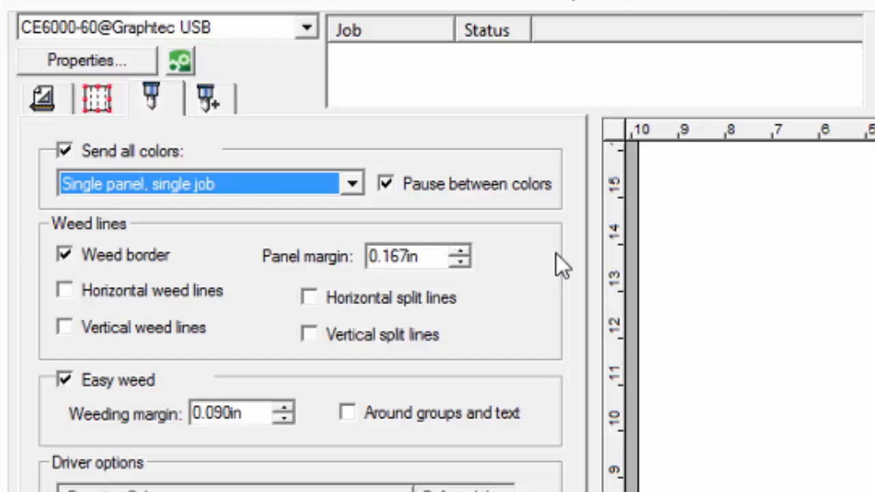
pyautogui.click(382, 183)
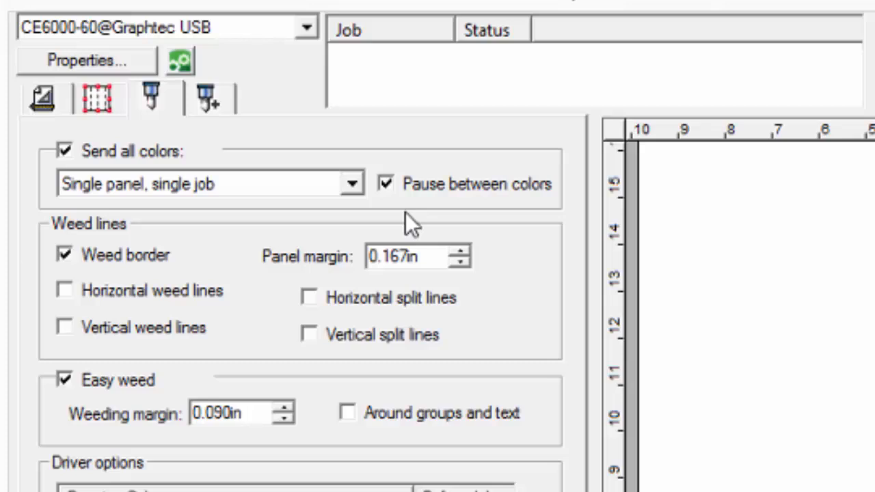
# - Set Send all colors to Single panel, separate jobs, and change it to Separate panels, separate jobs
pyautogui.click(275, 181)
pyautogui.click(263, 230)
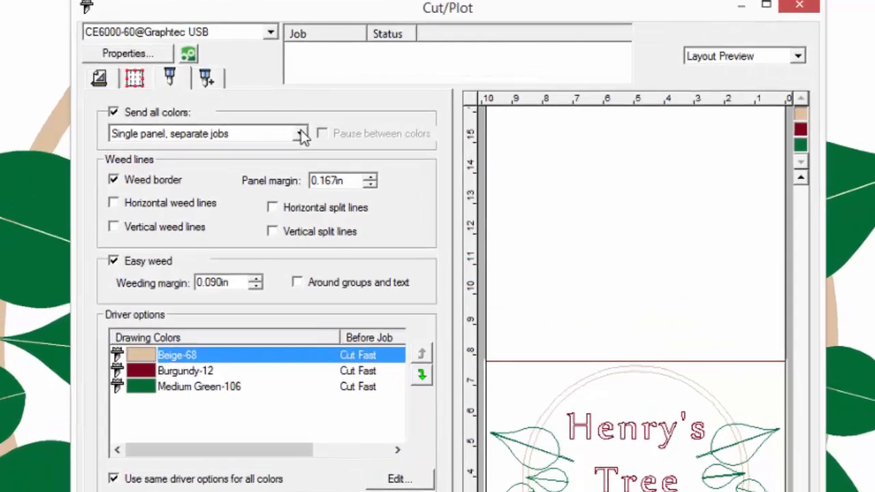
pyautogui.click(278, 111)
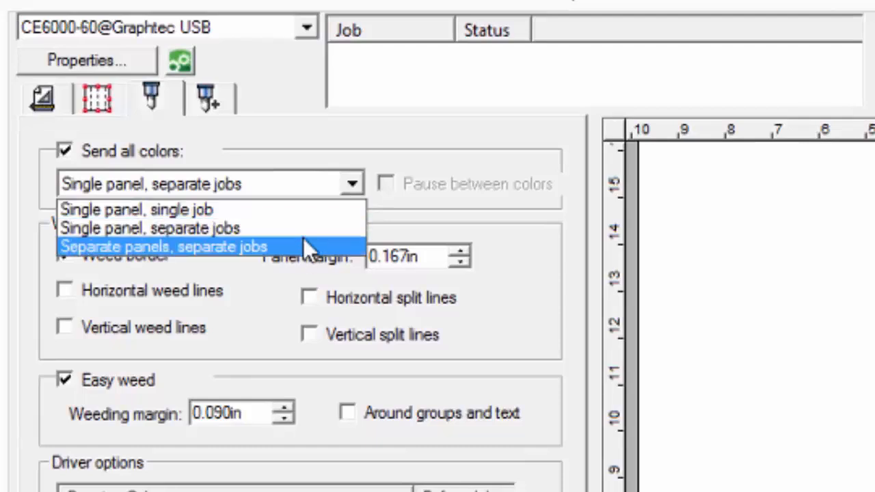
pyautogui.click(289, 224)
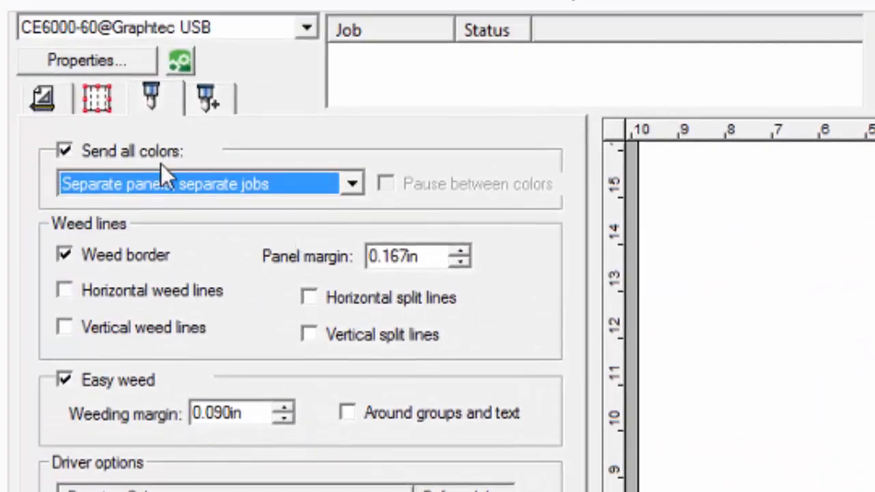
# - Turn off Send all colors and preview the Beige-68, Burgundy-12 and Medium Green-106 layers individually
pyautogui.click(63, 151)
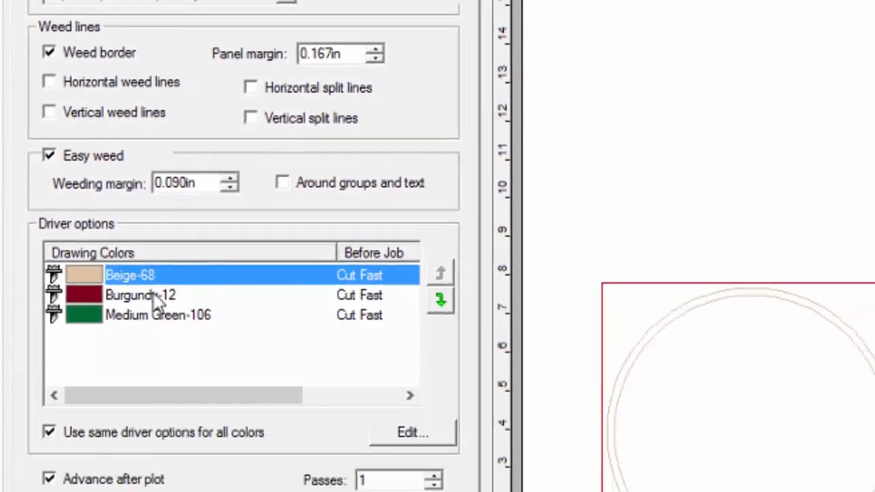
pyautogui.click(134, 167)
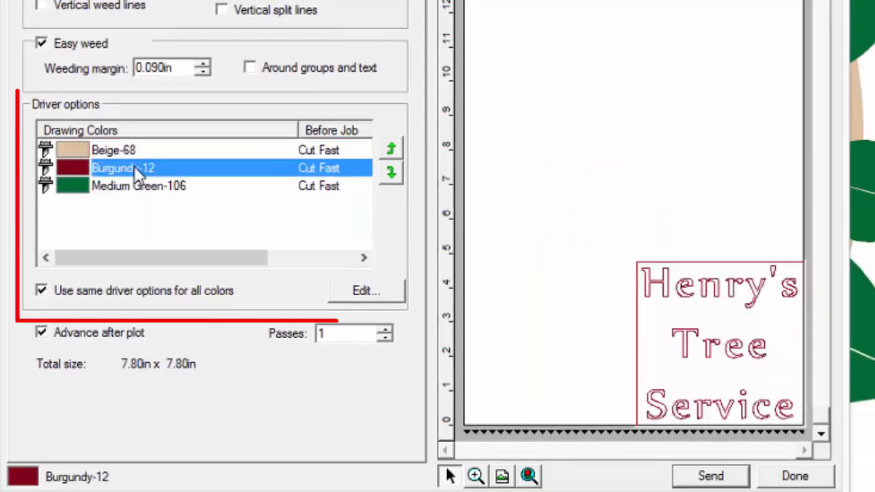
pyautogui.click(131, 184)
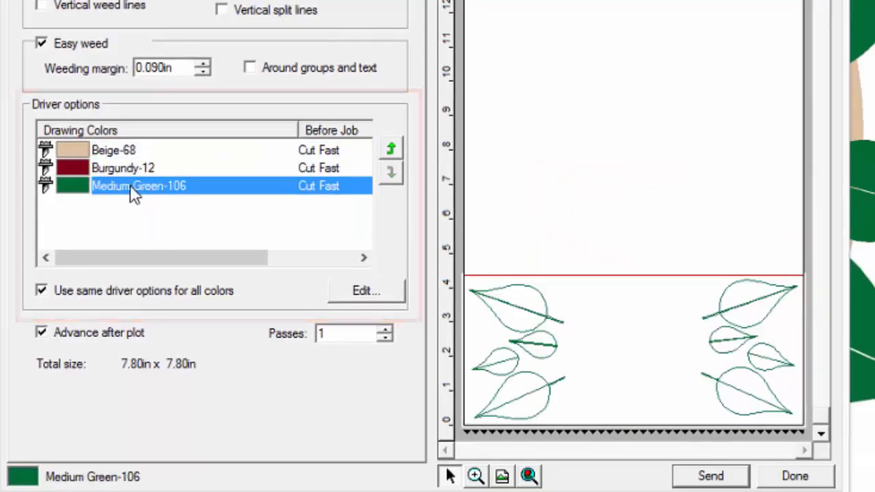
pyautogui.click(129, 150)
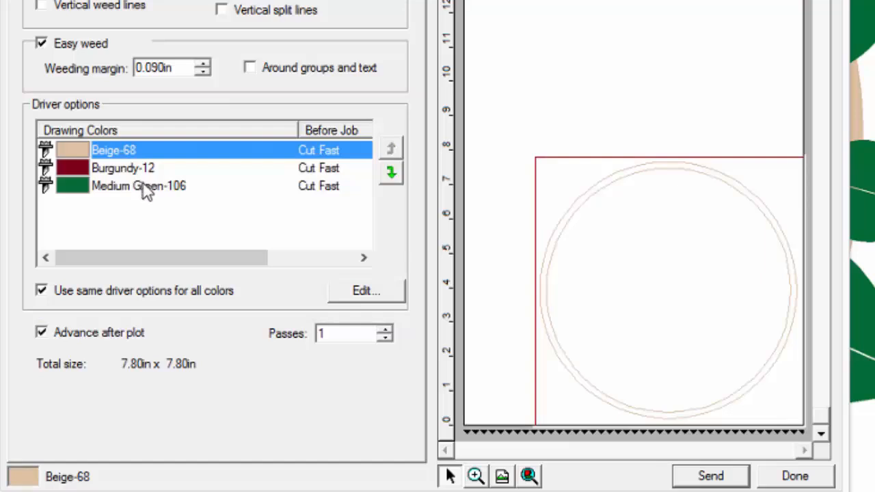
pyautogui.click(135, 171)
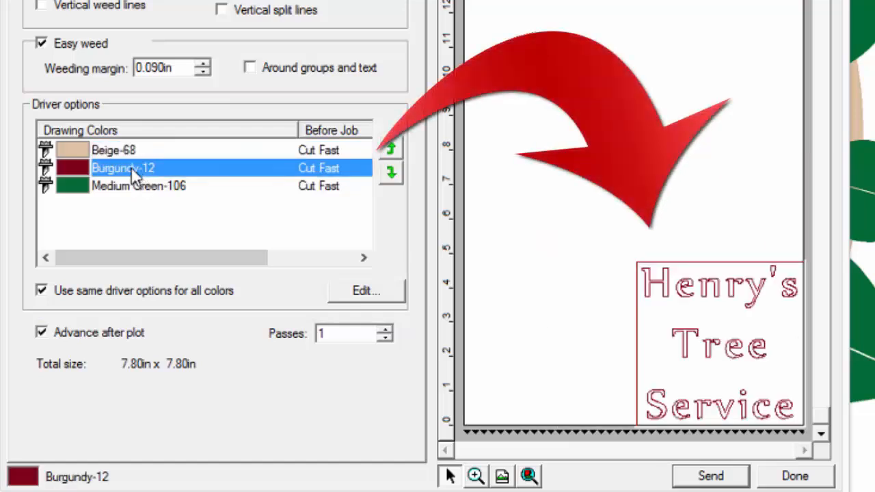
pyautogui.click(129, 181)
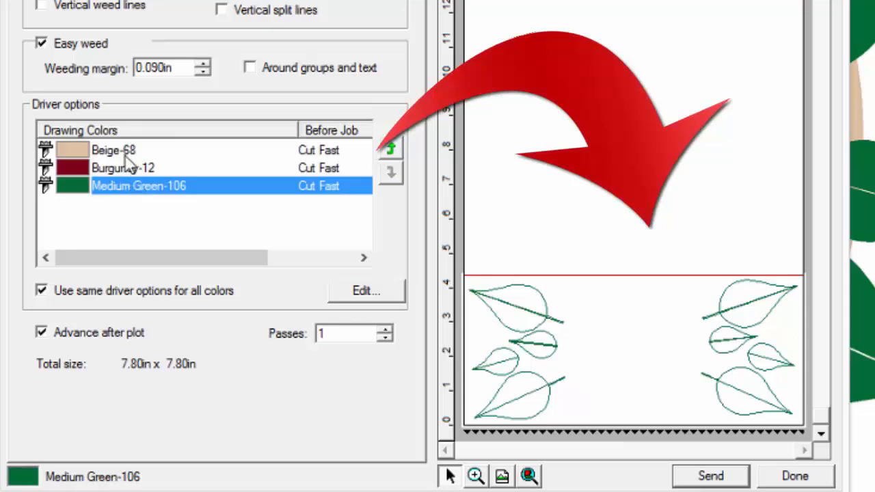
pyautogui.click(128, 152)
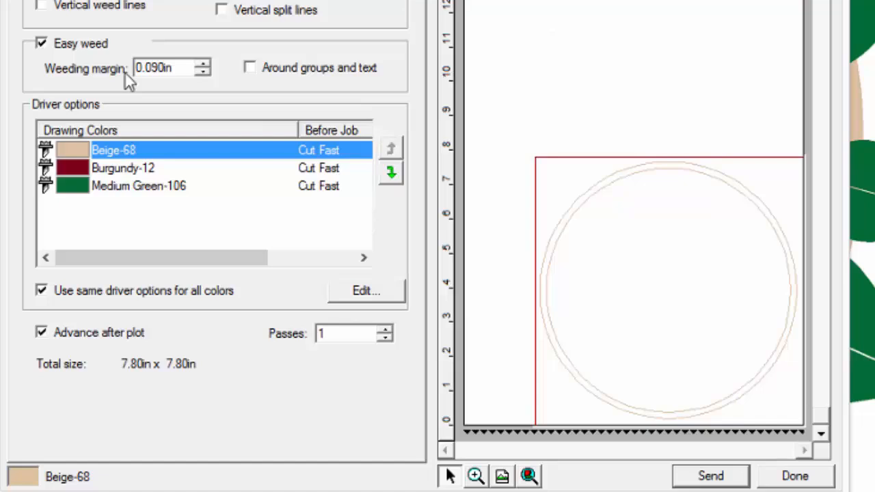
pyautogui.click(133, 167)
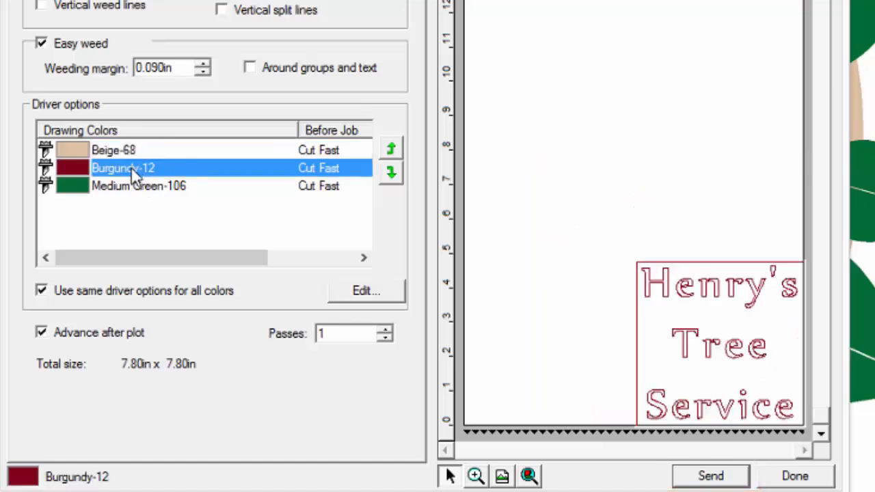
pyautogui.click(130, 150)
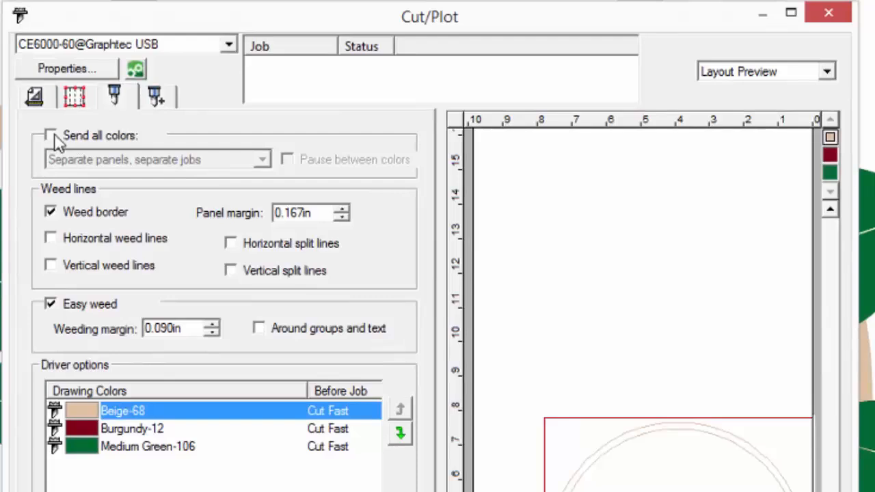
# - Re-enable Send all colors as Single panel, single job and turn on Pause between colors
pyautogui.click(55, 136)
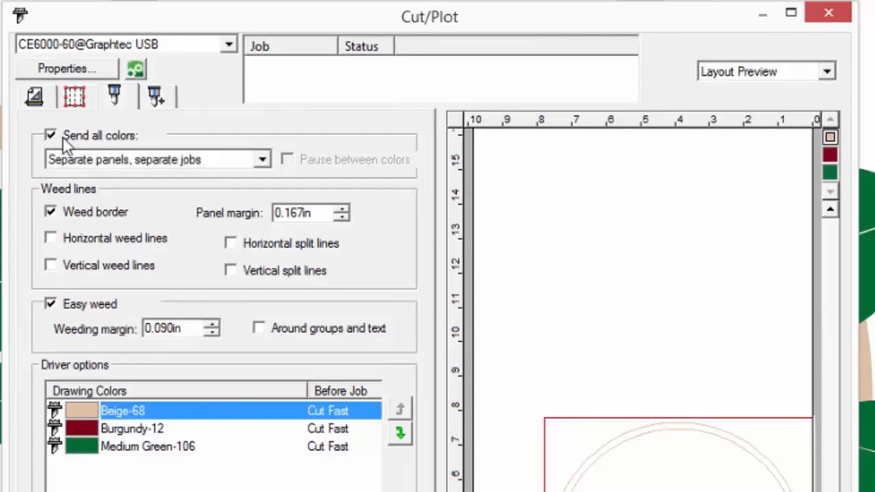
pyautogui.click(101, 157)
pyautogui.click(102, 154)
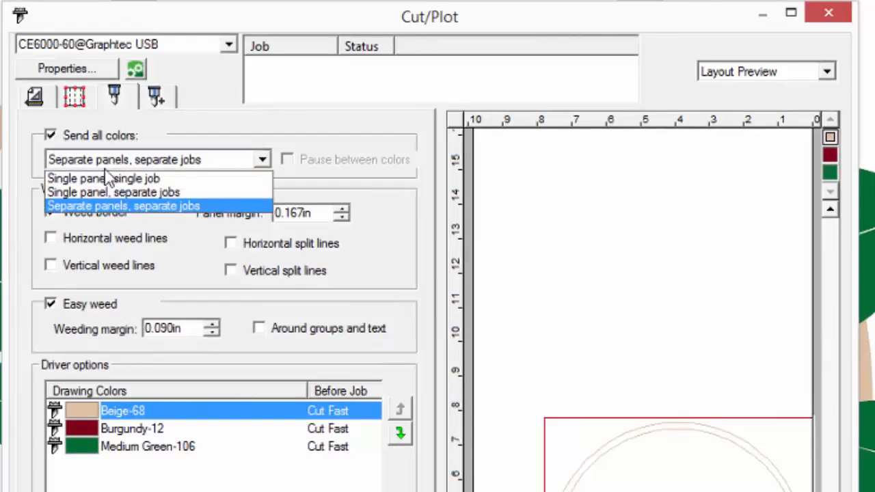
pyautogui.click(106, 175)
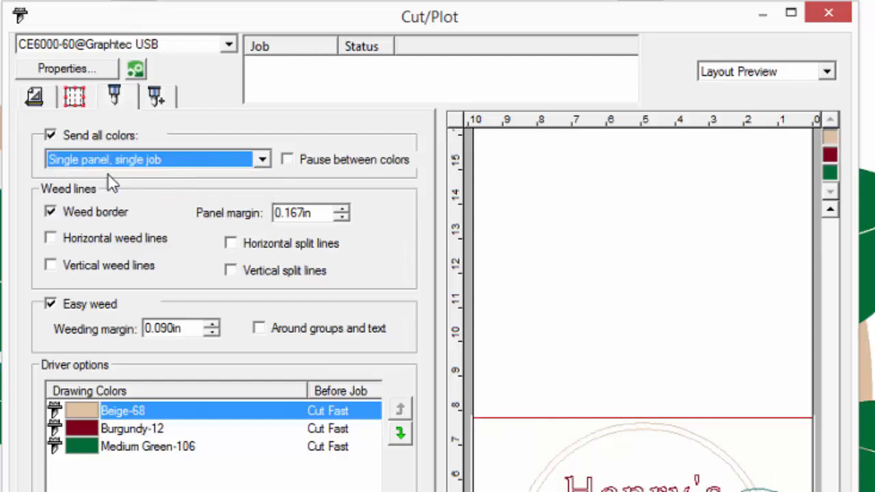
pyautogui.click(289, 162)
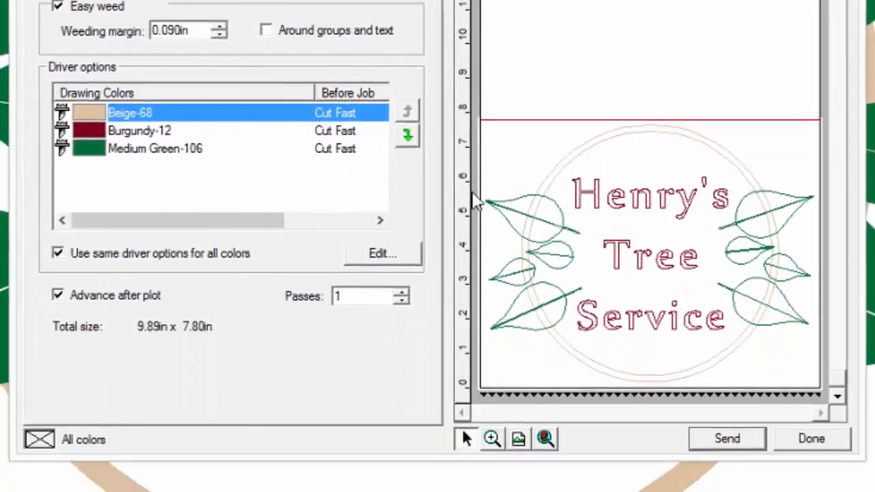
# - Send the job to the cutter, continue the Beige-68, Burgundy-12 and Medium Green-106 color pauses in Production Manager, and close Cut/Plot
pyautogui.click(730, 442)
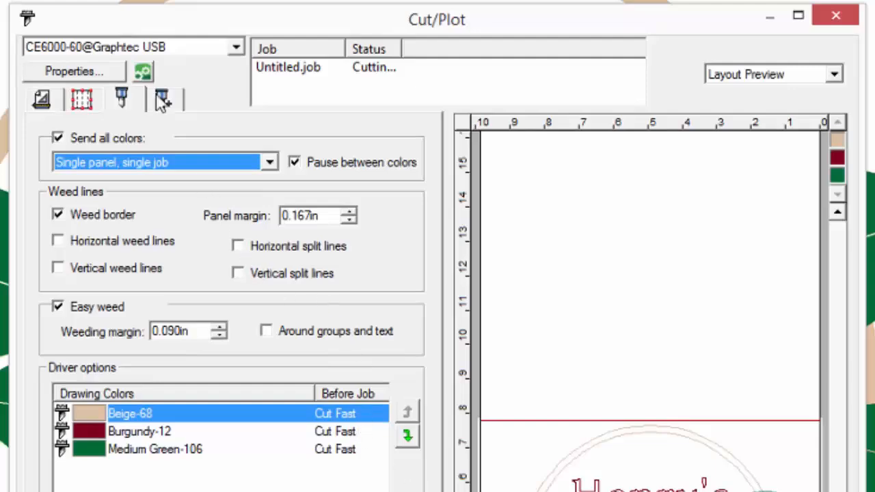
pyautogui.click(143, 71)
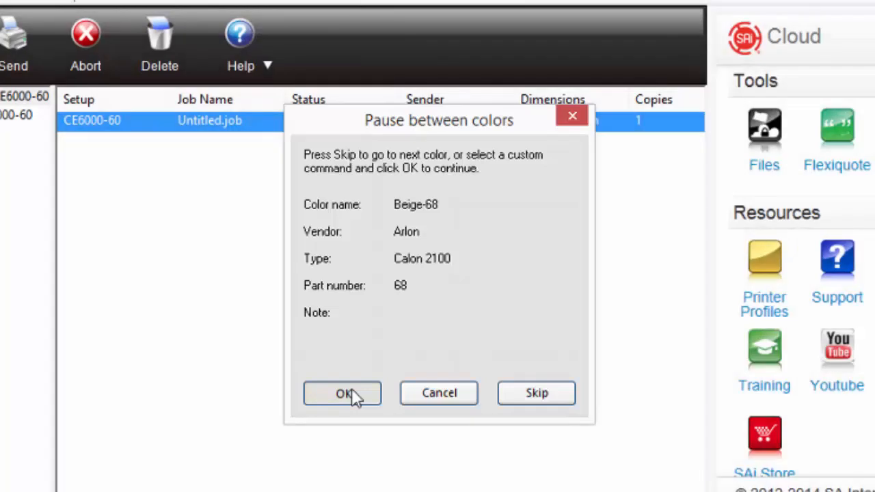
pyautogui.click(351, 397)
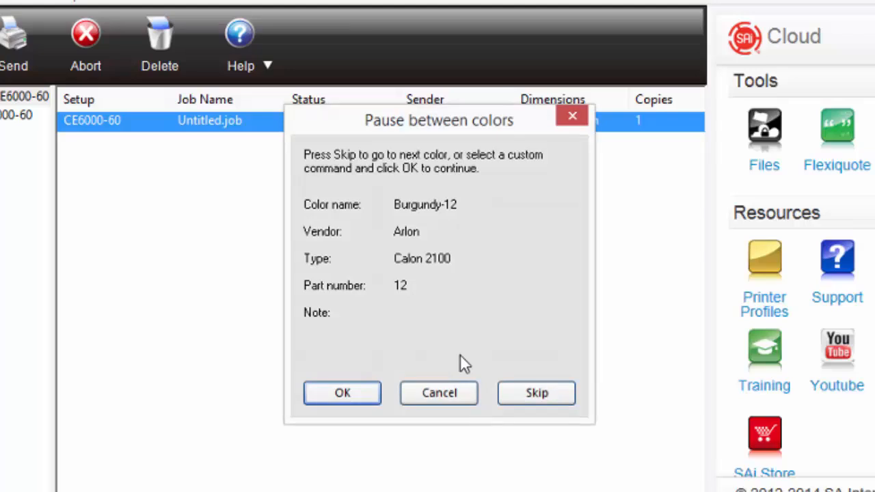
pyautogui.click(344, 397)
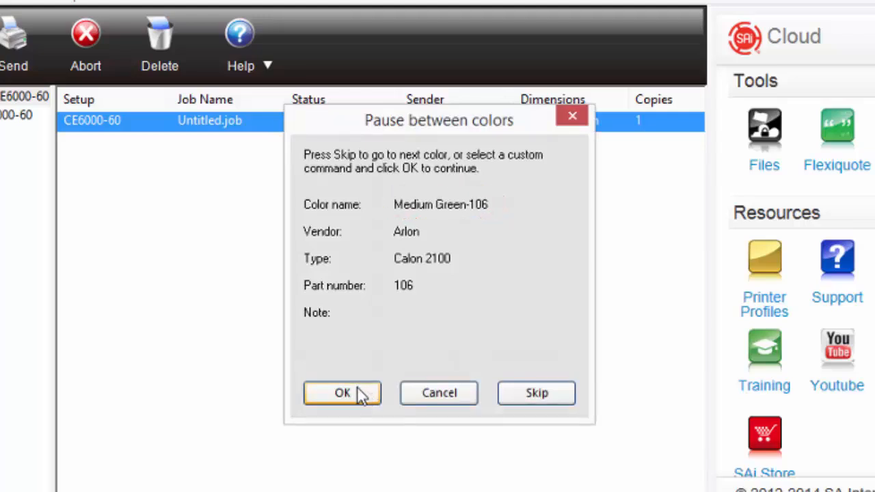
pyautogui.click(359, 394)
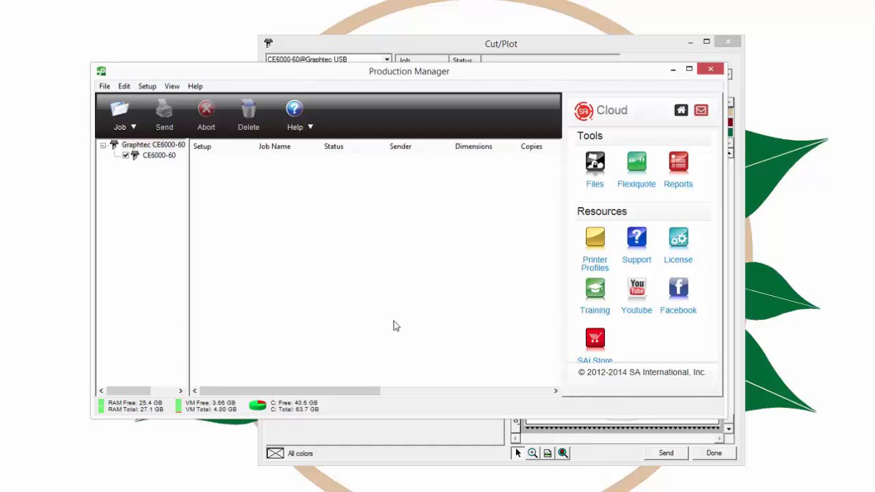
pyautogui.click(459, 445)
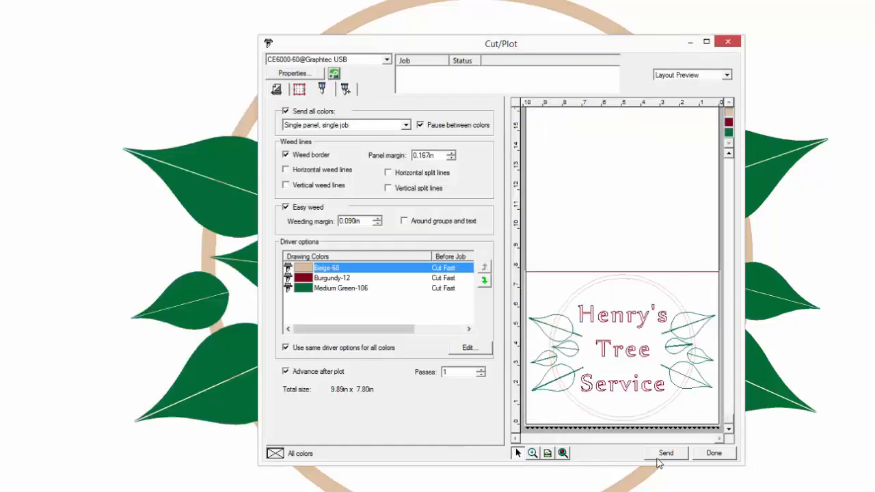
pyautogui.click(713, 454)
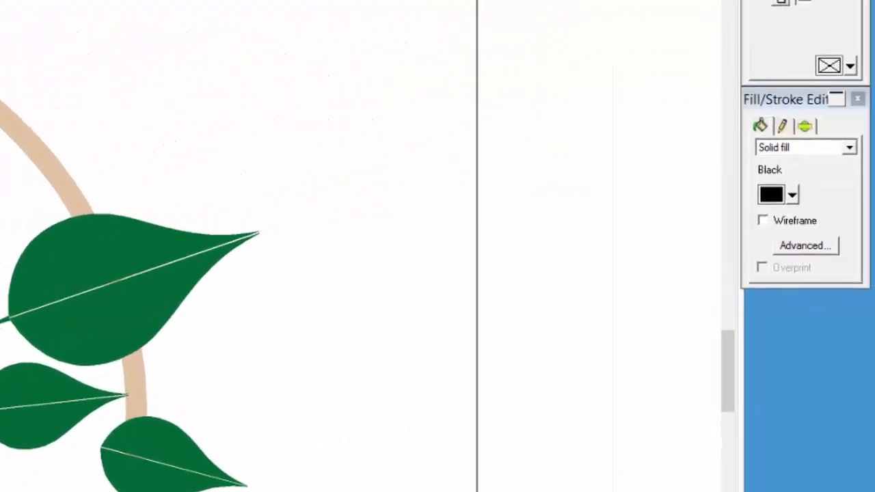
# - Open the advanced fill color specifications and choose Oracal as the vendor in the color library
pyautogui.click(795, 245)
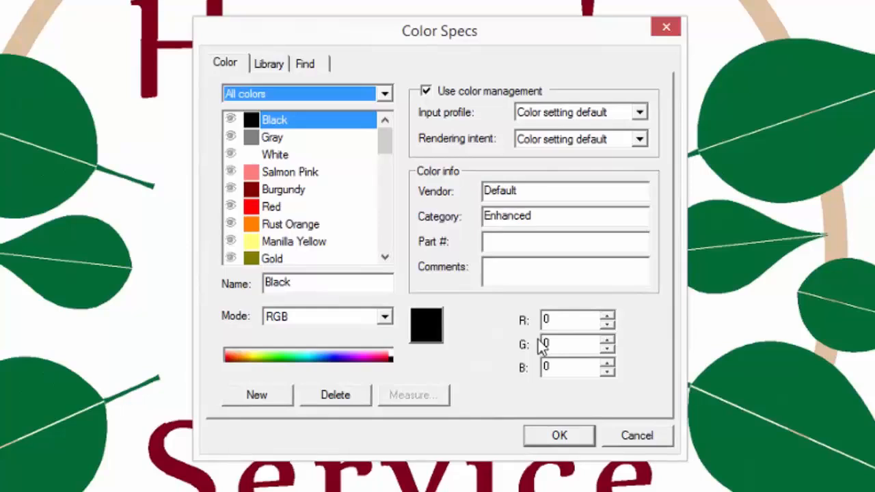
pyautogui.click(268, 65)
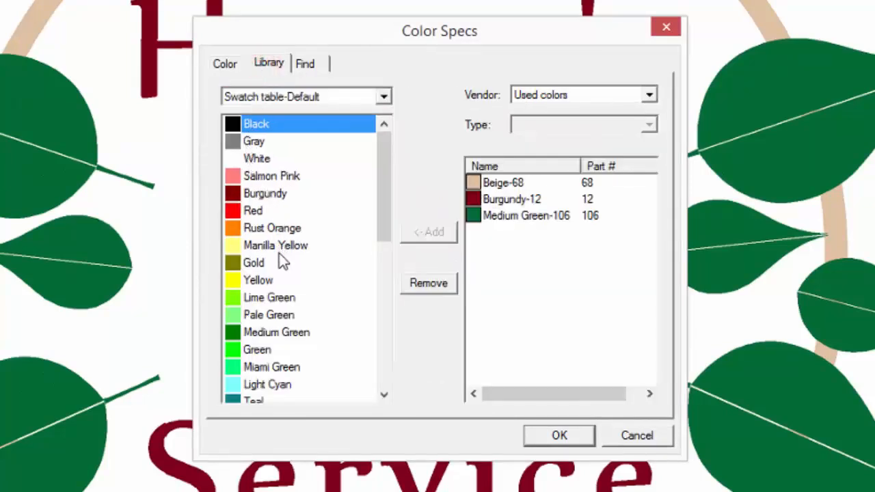
pyautogui.click(556, 95)
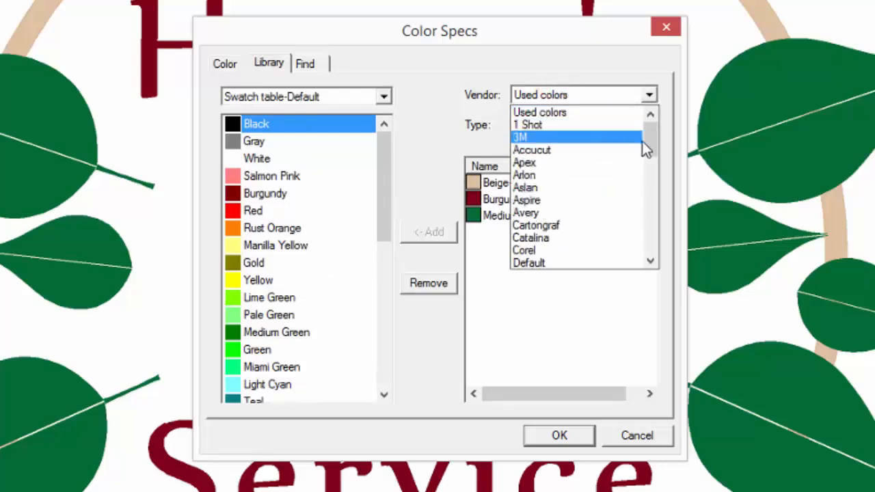
pyautogui.moveTo(653, 136); pyautogui.dragTo(650, 199)
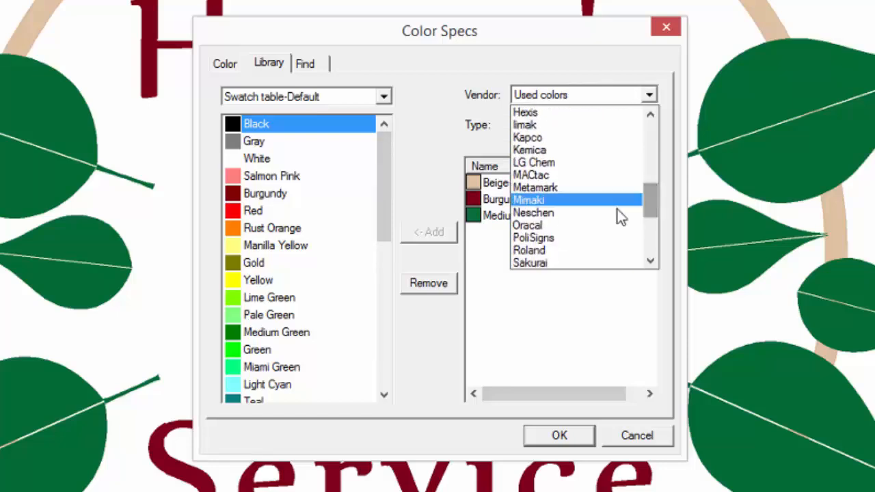
pyautogui.click(546, 224)
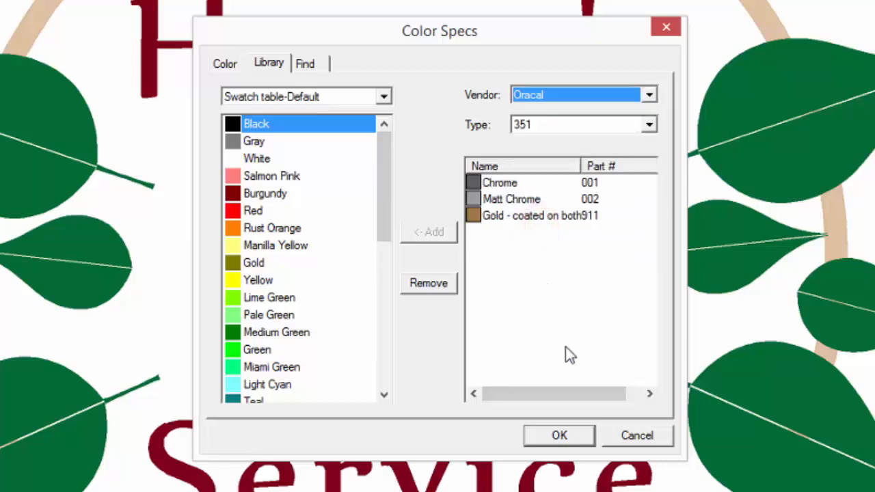
# - Set the Oracal vinyl type to 451 and select Golden Yellow, Yellow, Red, Light red, Pink, Orange Red and King Blue together
pyautogui.click(567, 126)
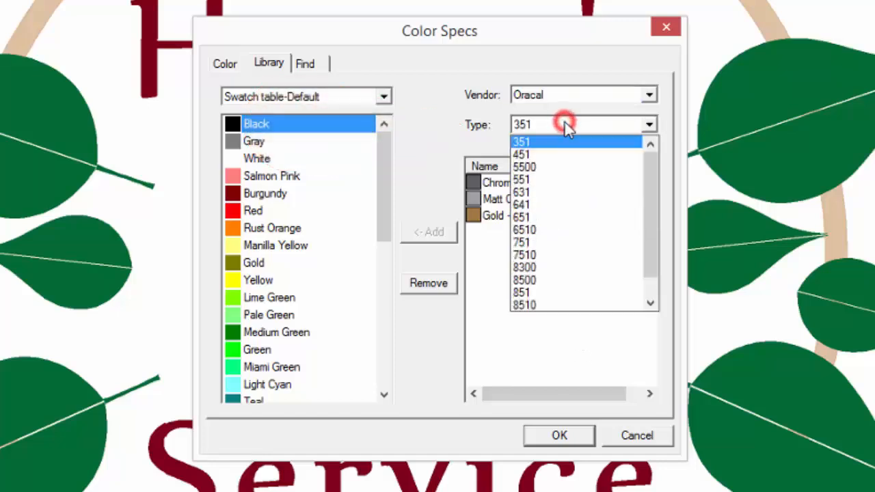
pyautogui.click(557, 156)
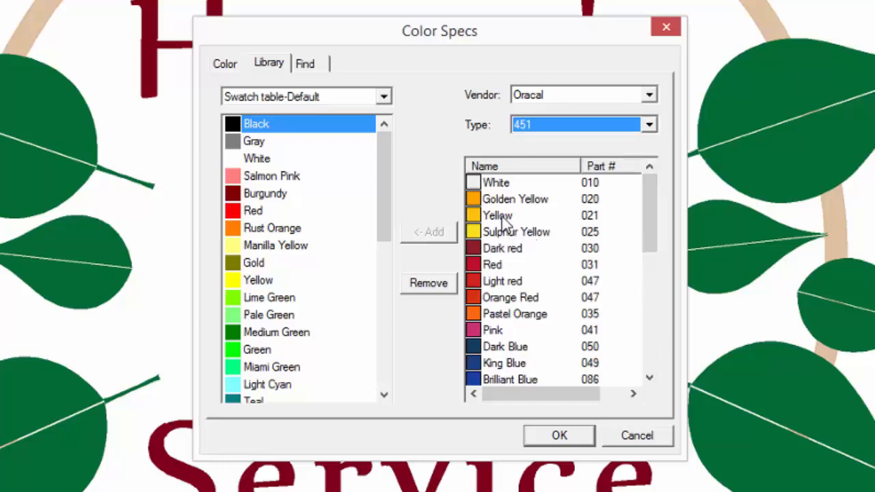
pyautogui.keyDown('ctrl'); pyautogui.click(505, 199); pyautogui.keyUp('ctrl')
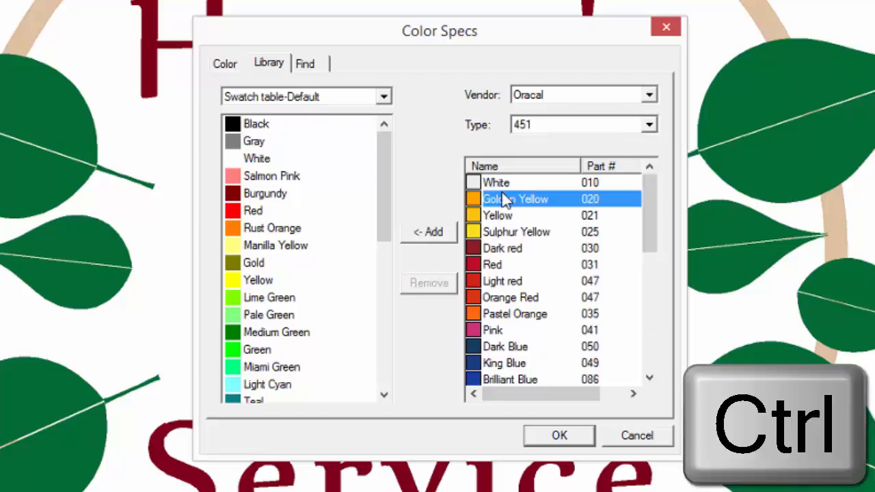
pyautogui.keyDown('ctrl'); pyautogui.click(505, 215); pyautogui.keyUp('ctrl')
pyautogui.keyDown('ctrl'); pyautogui.click(496, 264); pyautogui.keyUp('ctrl')
pyautogui.keyDown('ctrl'); pyautogui.click(510, 281); pyautogui.keyUp('ctrl')
pyautogui.keyDown('ctrl'); pyautogui.click(492, 330); pyautogui.keyUp('ctrl')
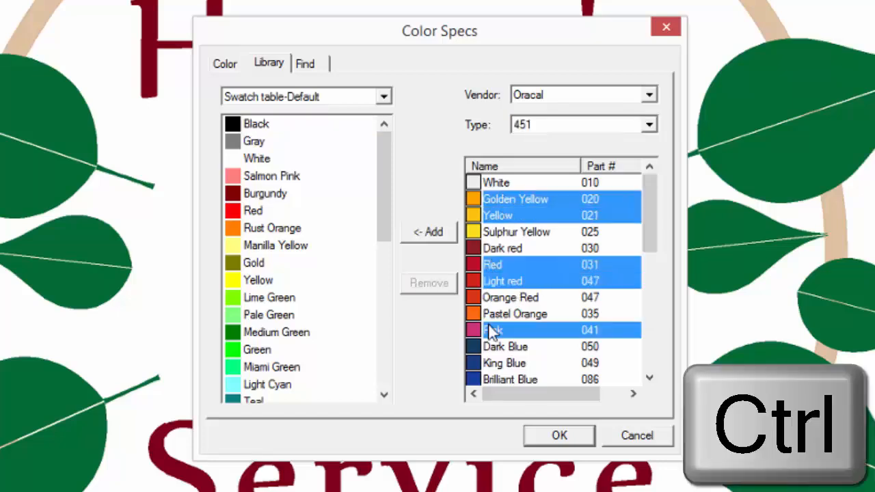
pyautogui.keyDown('ctrl'); pyautogui.click(498, 299); pyautogui.keyUp('ctrl')
pyautogui.keyDown('ctrl'); pyautogui.click(504, 363); pyautogui.keyUp('ctrl')
# - Extend the selection with Traffic Blue, Turquoise, Coffee Brown, Yellow Green, Green and Black, and add all selected colors to the default swatch table
pyautogui.moveTo(643, 204); pyautogui.dragTo(647, 274)
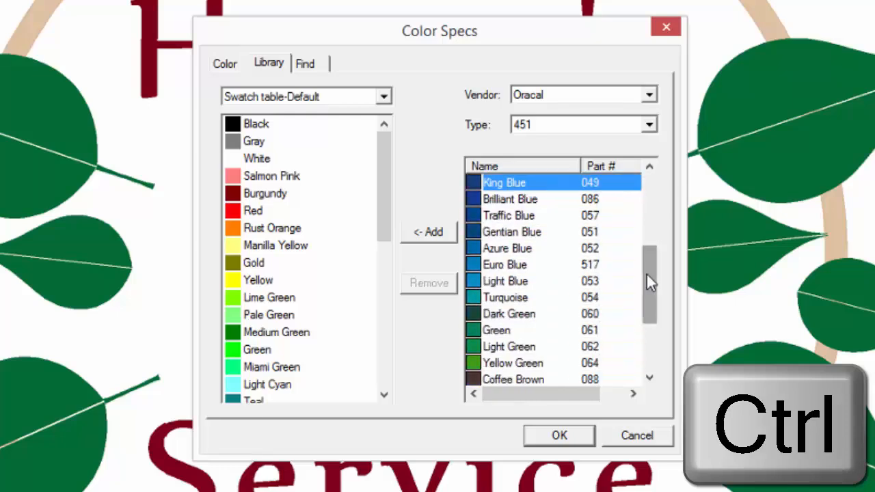
pyautogui.keyDown('ctrl'); pyautogui.click(509, 215); pyautogui.keyUp('ctrl')
pyautogui.keyDown('ctrl'); pyautogui.click(509, 297); pyautogui.keyUp('ctrl')
pyautogui.keyDown('ctrl'); pyautogui.click(511, 378); pyautogui.keyUp('ctrl')
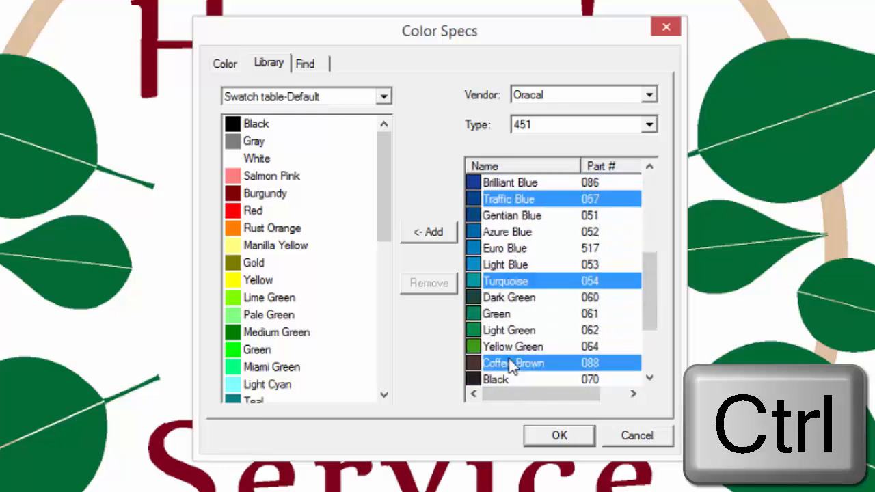
pyautogui.keyDown('ctrl'); pyautogui.click(504, 347); pyautogui.keyUp('ctrl')
pyautogui.keyDown('ctrl'); pyautogui.click(497, 314); pyautogui.keyUp('ctrl')
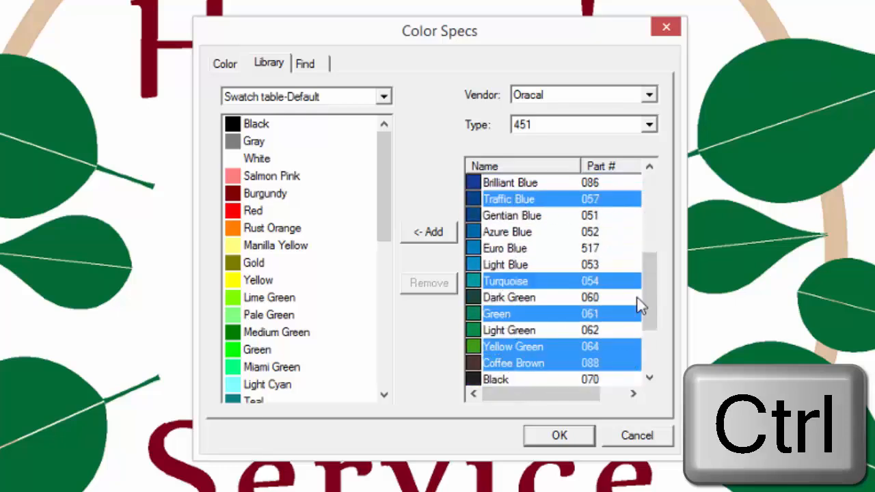
pyautogui.keyDown('ctrl'); pyautogui.click(500, 379); pyautogui.keyUp('ctrl')
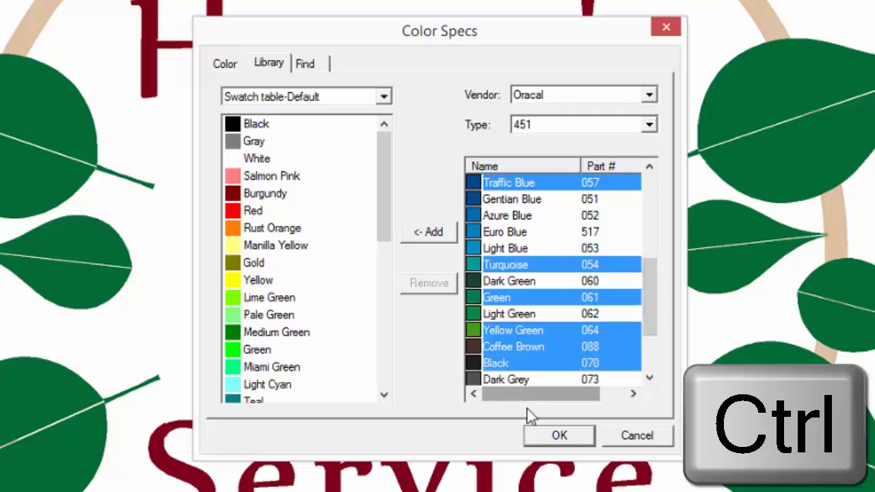
pyautogui.click(416, 233)
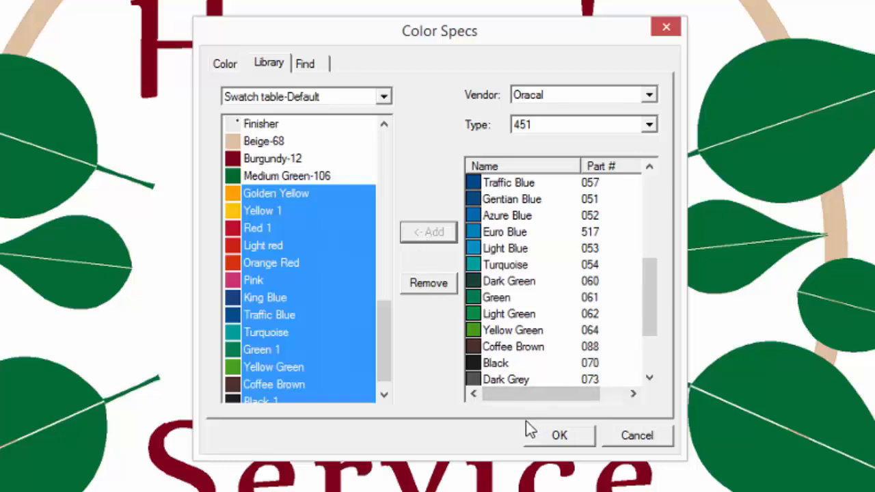
pyautogui.click(573, 436)
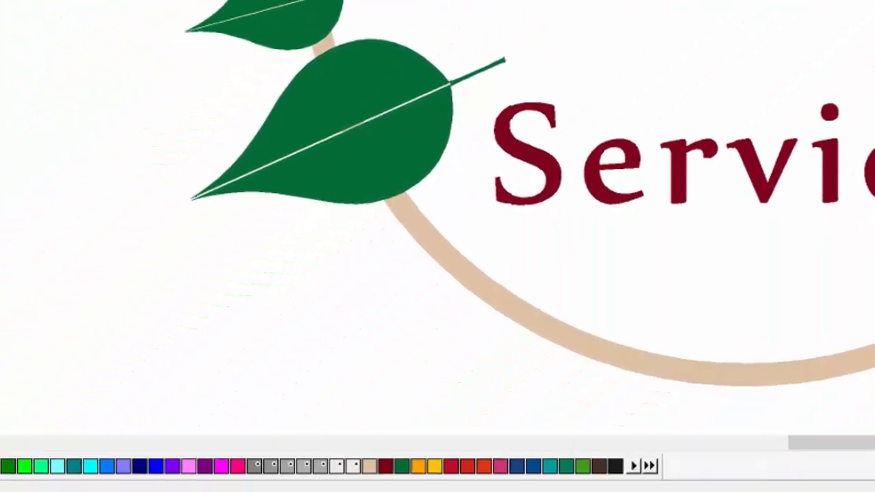